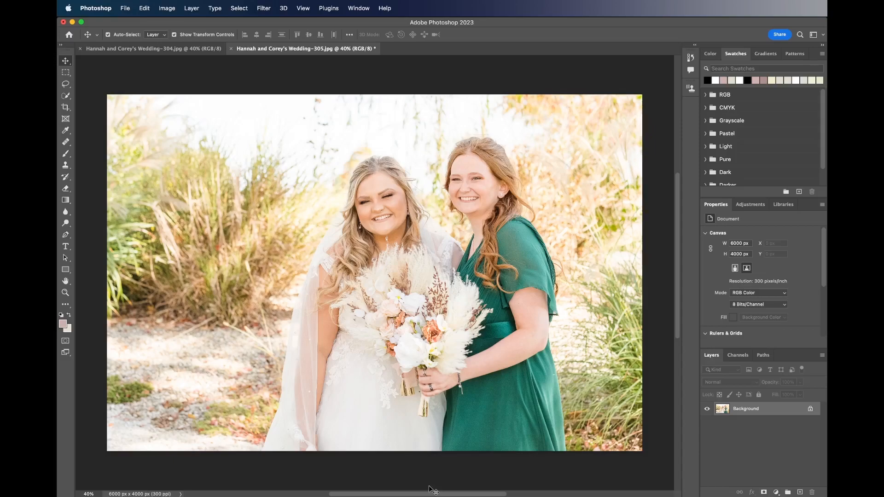
Compare the bride's eyes in wedding photos 304 and 305, and duplicate the Background layer of photo 305
{"action": "left_click", "coordinate": [184, 49]}
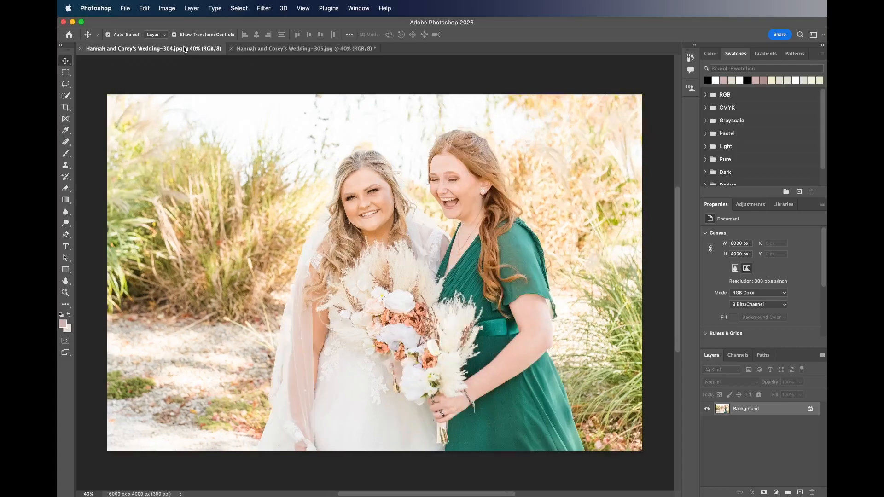
{"action": "left_click", "coordinate": [251, 50]}
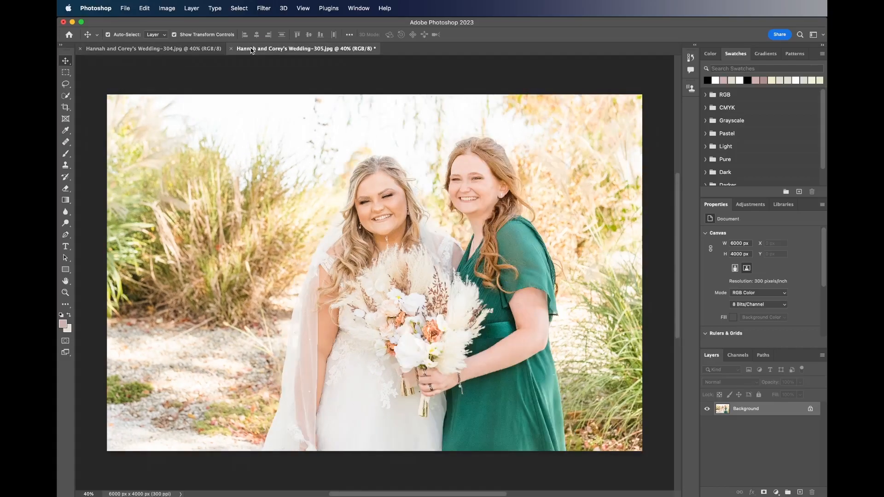
{"action": "left_click", "coordinate": [198, 50]}
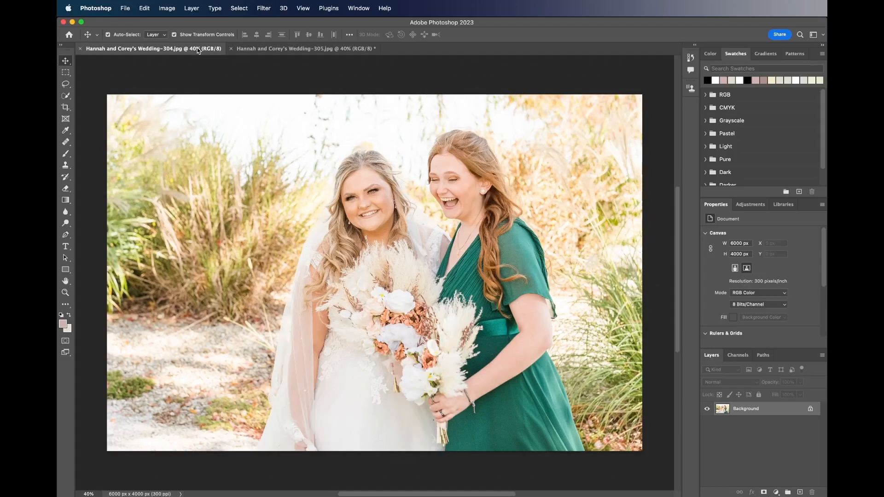
{"action": "left_click", "coordinate": [266, 49]}
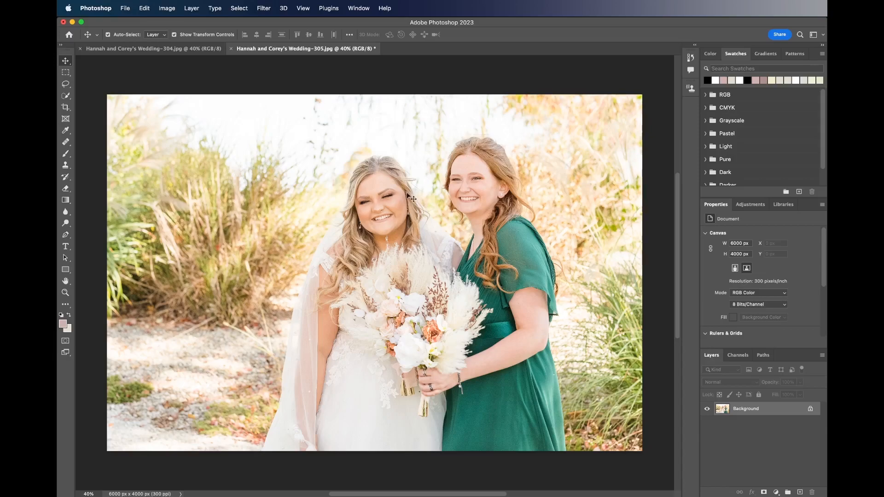
{"action": "left_click_drag", "start_coordinate": [757, 411], "coordinate": [802, 495]}
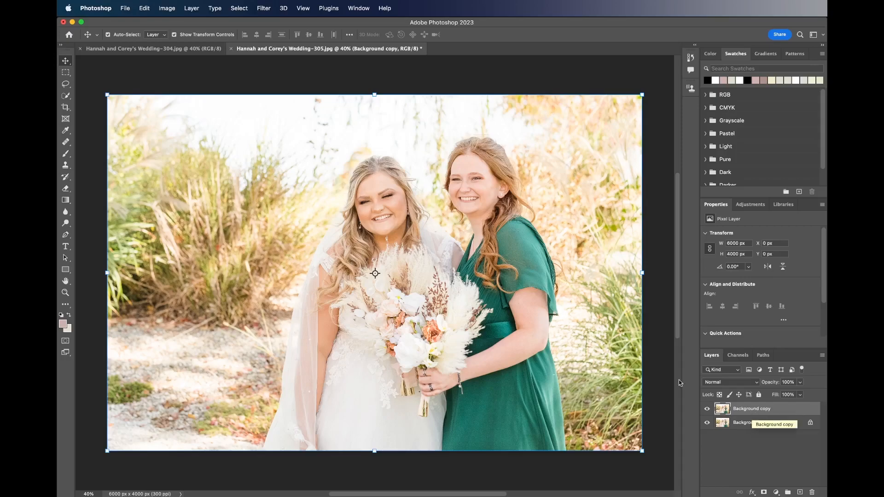
Lasso the bride's open-eyed face in photo 304 and paste a copy of it into photo 305 as a new layer
{"action": "left_click", "coordinate": [179, 49]}
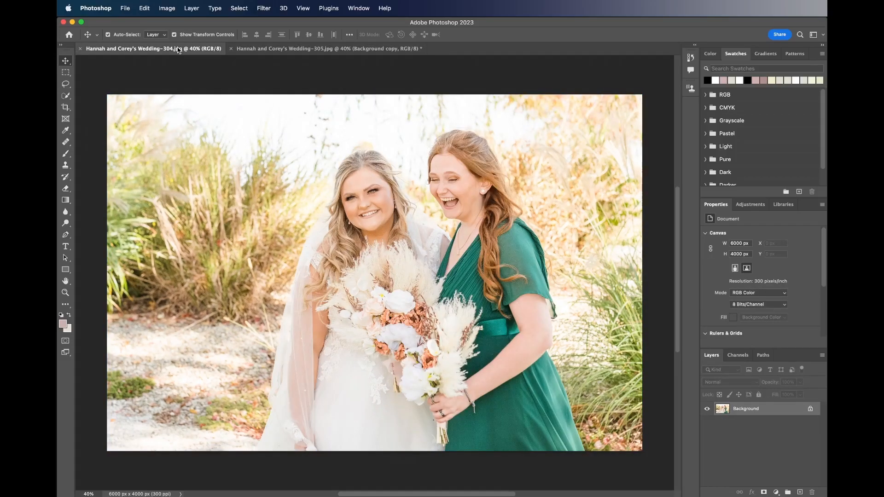
{"action": "left_click", "coordinate": [65, 86]}
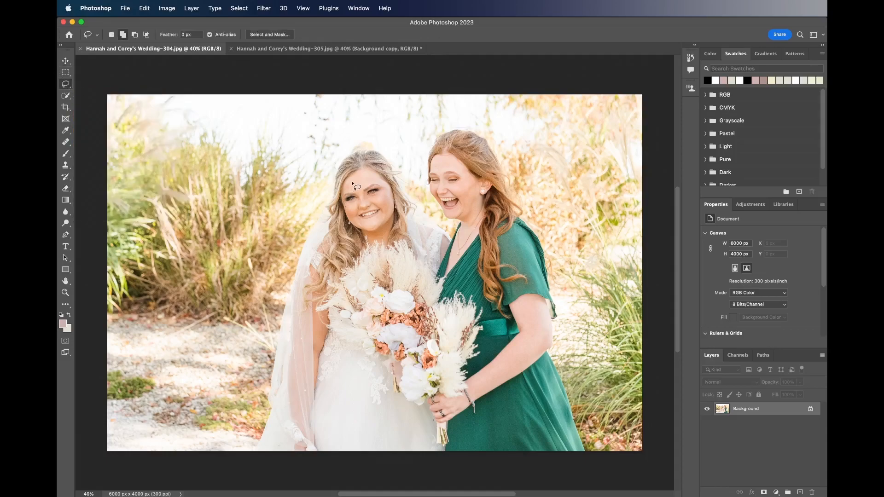
{"action": "mouse_move", "coordinate": [352, 181]}
{"action": "left_mouse_down"}
{"action": "mouse_move", "coordinate": [334, 205]}
{"action": "mouse_move", "coordinate": [343, 220]}
{"action": "mouse_move", "coordinate": [361, 224]}
{"action": "mouse_move", "coordinate": [394, 203]}
{"action": "mouse_move", "coordinate": [385, 177]}
{"action": "mouse_move", "coordinate": [349, 182]}
{"action": "left_mouse_up"}
{"action": "left_click", "coordinate": [308, 49]}
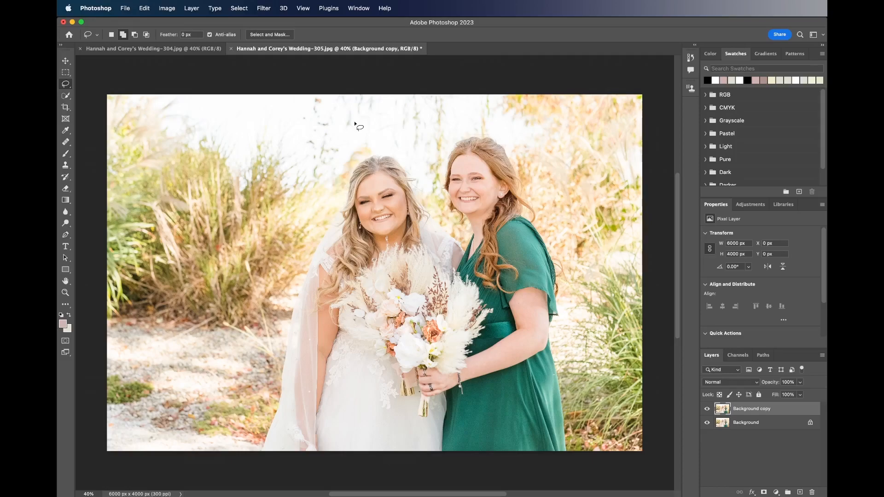
{"action": "key", "text": "super+v"}
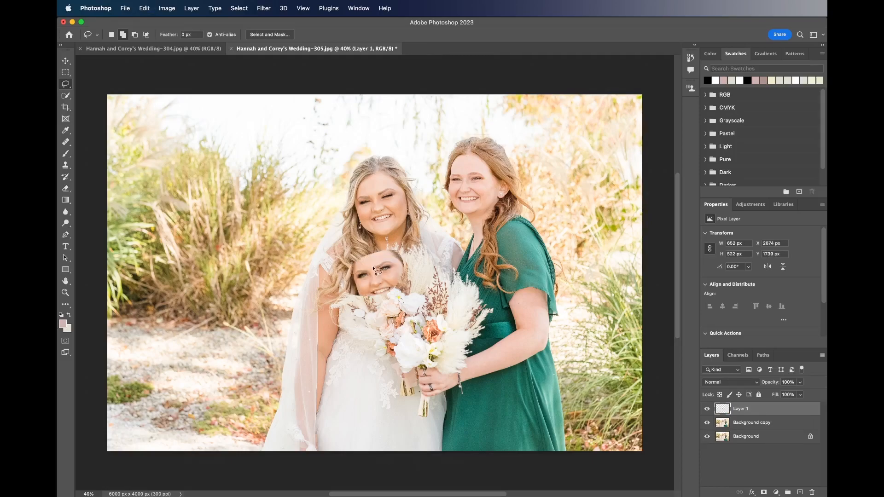
Move the pasted face over the bride's face so that the eyes, nose and mouth roughly line up
{"action": "left_click", "coordinate": [67, 61]}
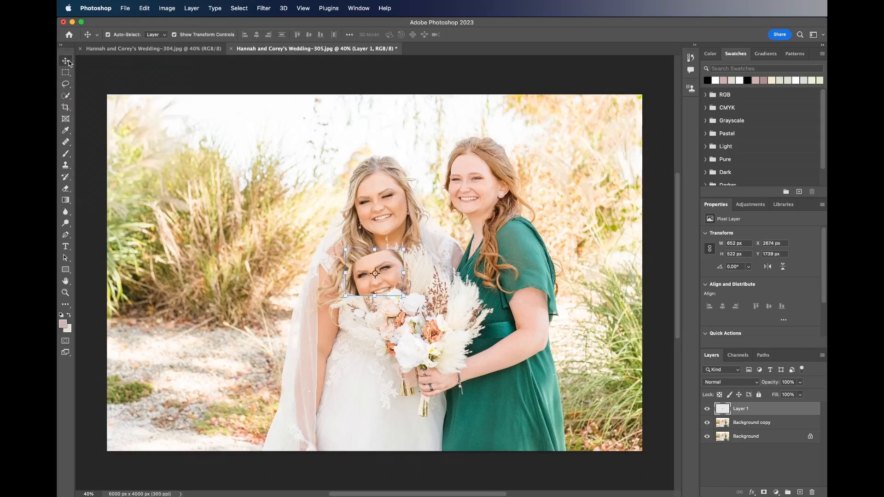
{"action": "left_click_drag", "start_coordinate": [390, 267], "coordinate": [394, 201]}
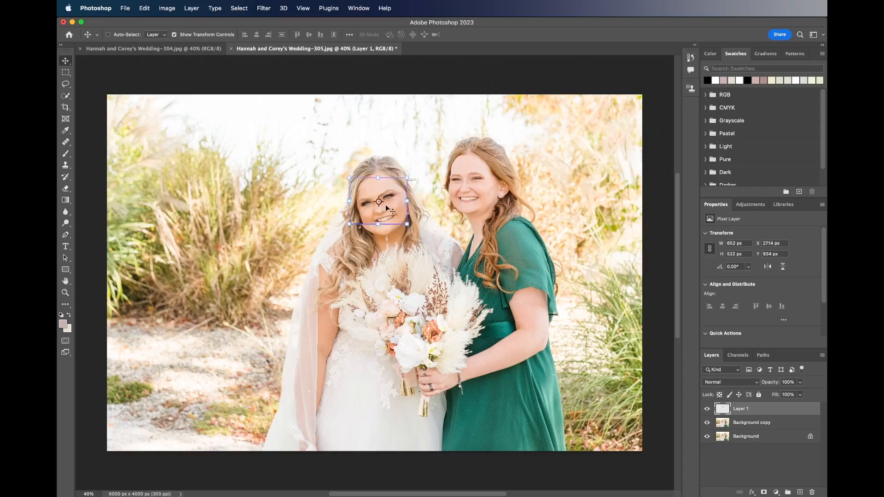
{"action": "key", "text": "super+equal"}
{"action": "key", "text": "super+equal"}
{"action": "key", "text": "super+equal"}
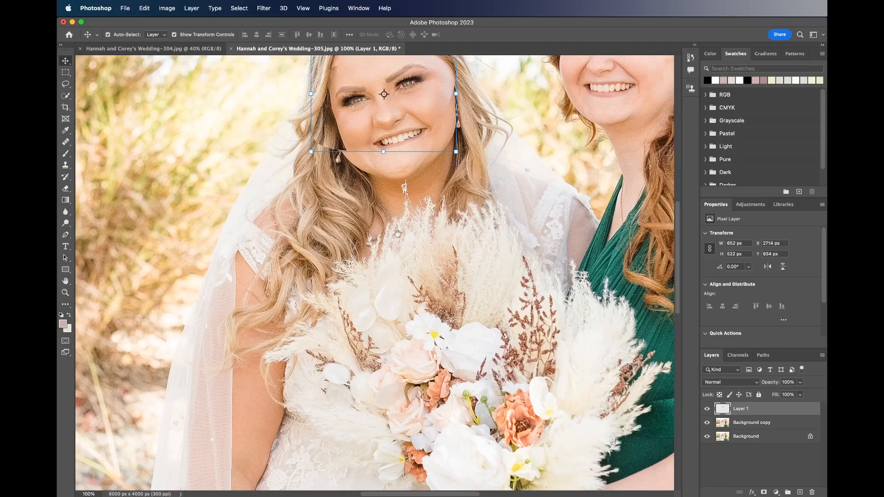
{"action": "left_click_drag", "start_coordinate": [398, 233], "coordinate": [386, 365]}
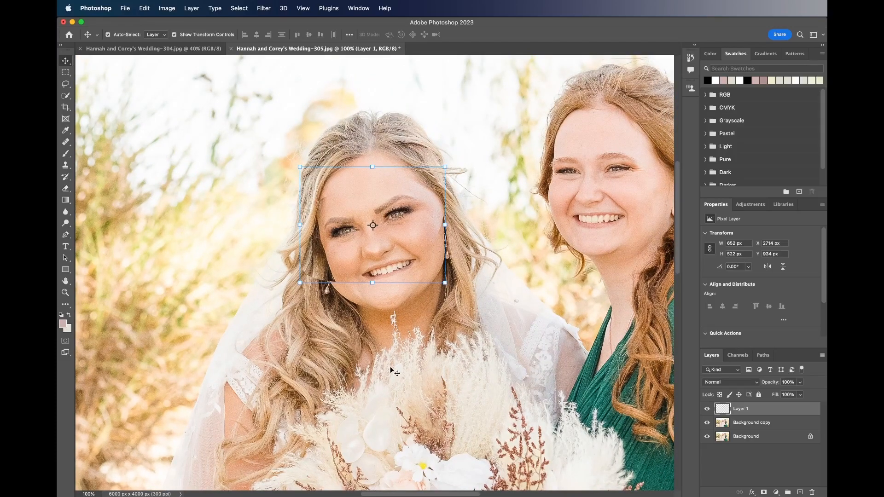
{"action": "left_click_drag", "start_coordinate": [390, 220], "coordinate": [389, 221]}
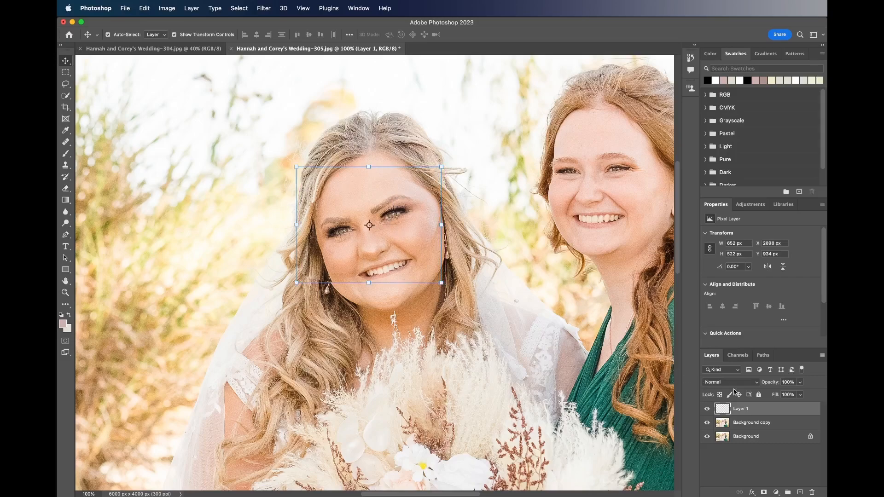
Lower the pasted face layer's opacity to 50% and nudge the face upward to match the features underneath
{"action": "left_click", "coordinate": [802, 386]}
{"action": "left_click_drag", "start_coordinate": [802, 395], "coordinate": [787, 399]}
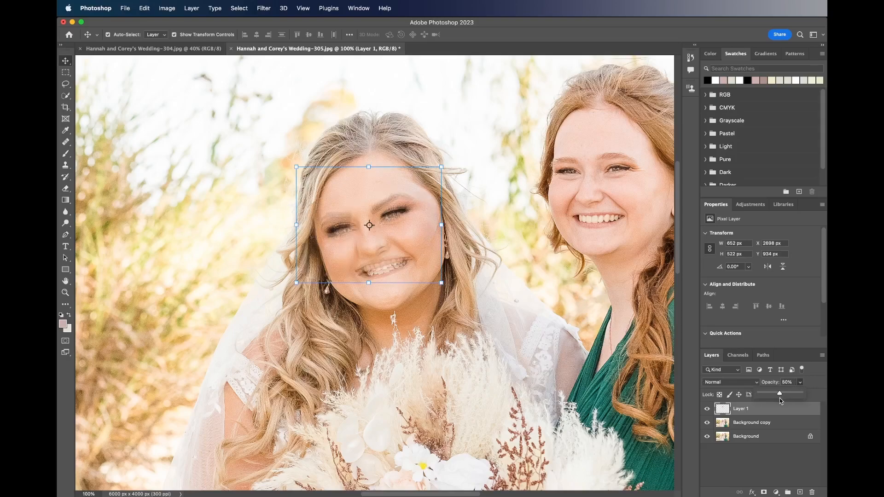
{"action": "left_click", "coordinate": [415, 213]}
{"action": "left_click_drag", "start_coordinate": [416, 213], "coordinate": [415, 205]}
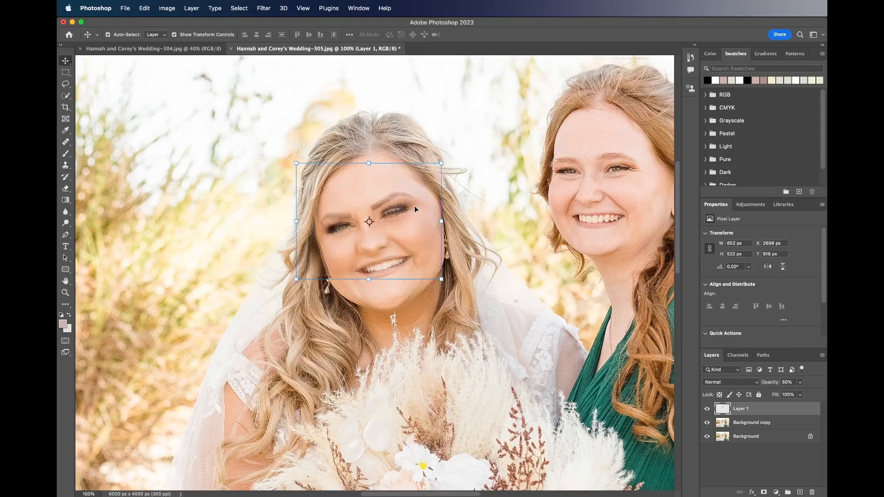
Rotate the pasted face about 3° clockwise to match the head tilt and restore its layer opacity to 100%
{"action": "left_click", "coordinate": [448, 159]}
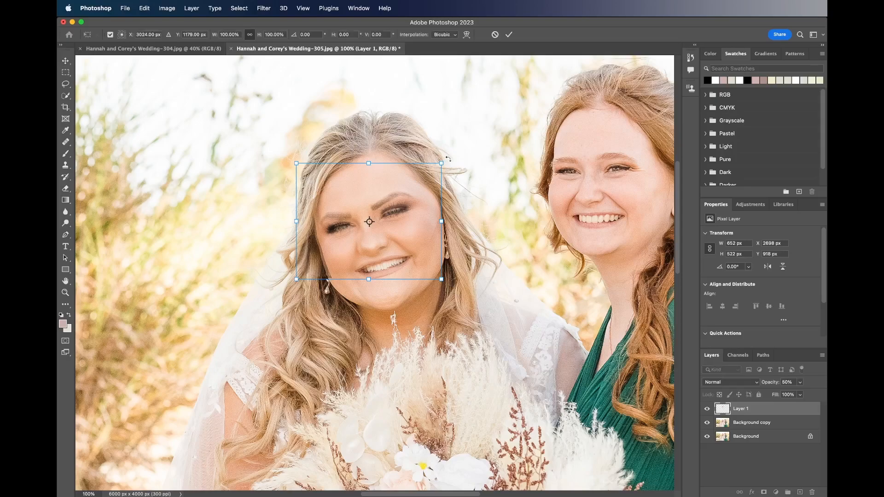
{"action": "left_click_drag", "start_coordinate": [448, 159], "coordinate": [445, 168]}
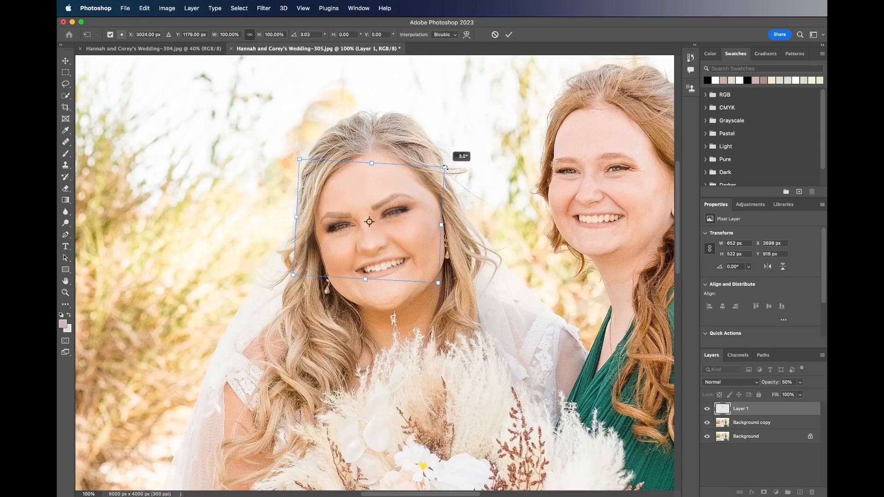
{"action": "left_click_drag", "start_coordinate": [445, 167], "coordinate": [445, 167]}
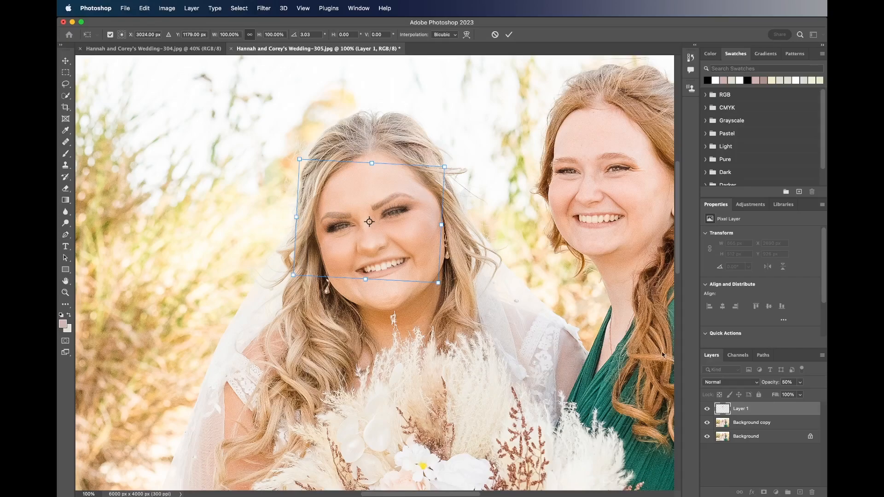
{"action": "left_click", "coordinate": [800, 383]}
{"action": "left_click_drag", "start_coordinate": [800, 392], "coordinate": [827, 400]}
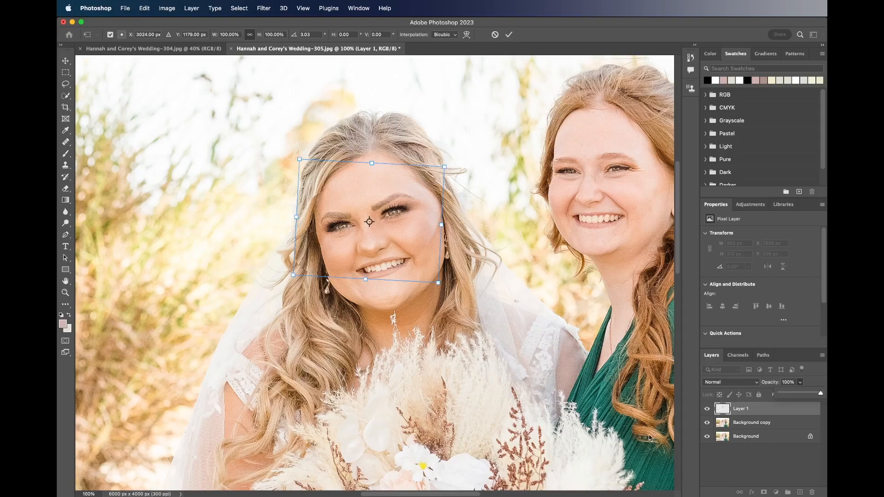
{"action": "left_click", "coordinate": [509, 35]}
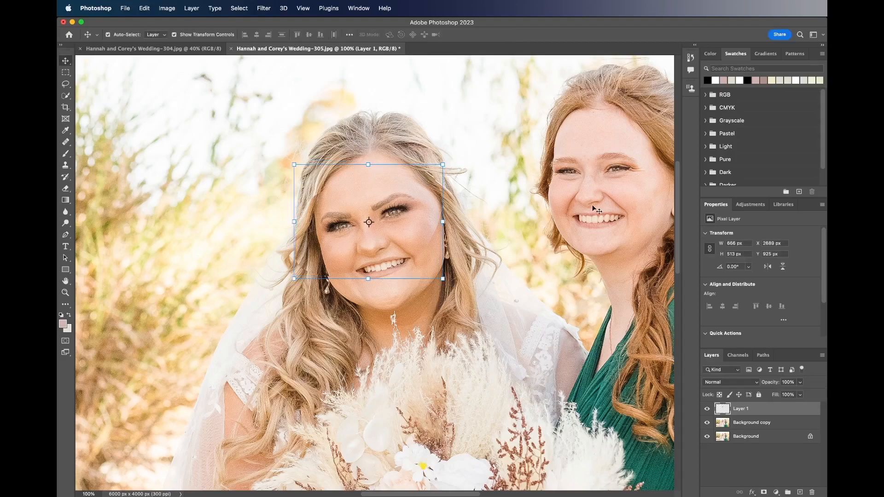
Add a layer mask to the pasted face layer, trying it inverted to black before returning it to white
{"action": "left_click", "coordinate": [764, 493]}
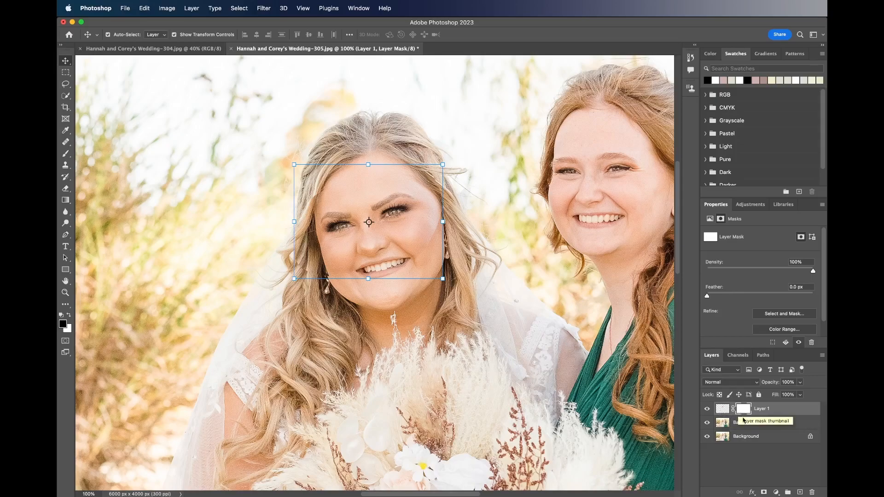
{"action": "key", "text": "super+i"}
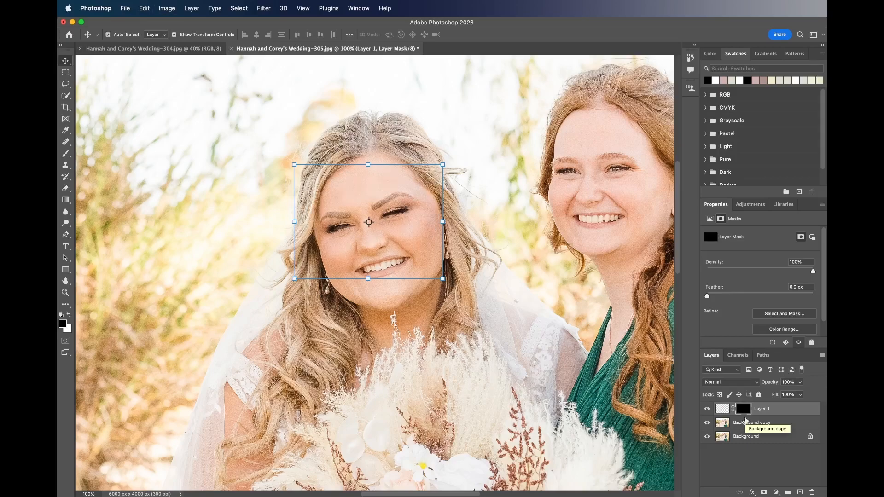
{"action": "key", "text": "super+i"}
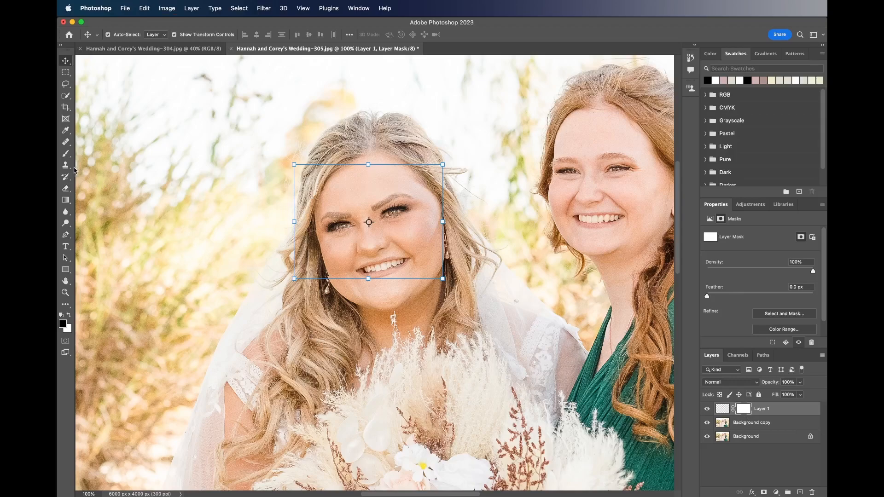
Paint black on the mask with a soft brush of about 148 px to blend the pasted face's edges
{"action": "left_click", "coordinate": [64, 157]}
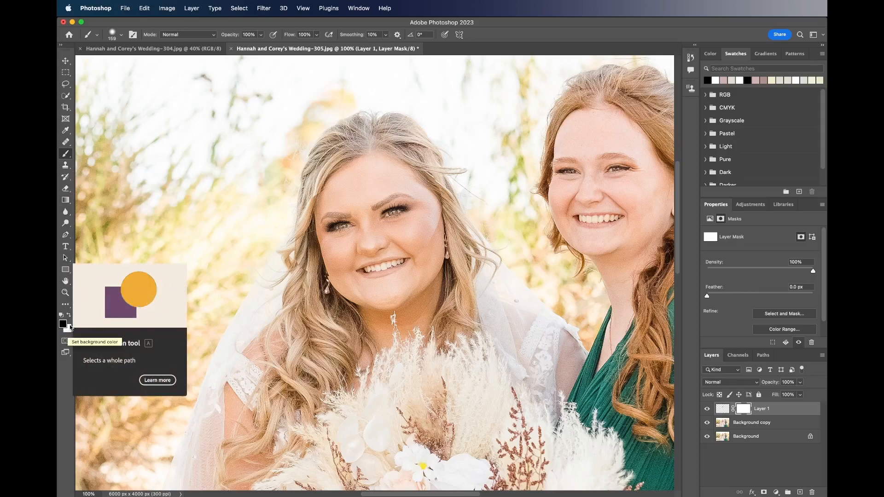
{"action": "left_click", "coordinate": [115, 39]}
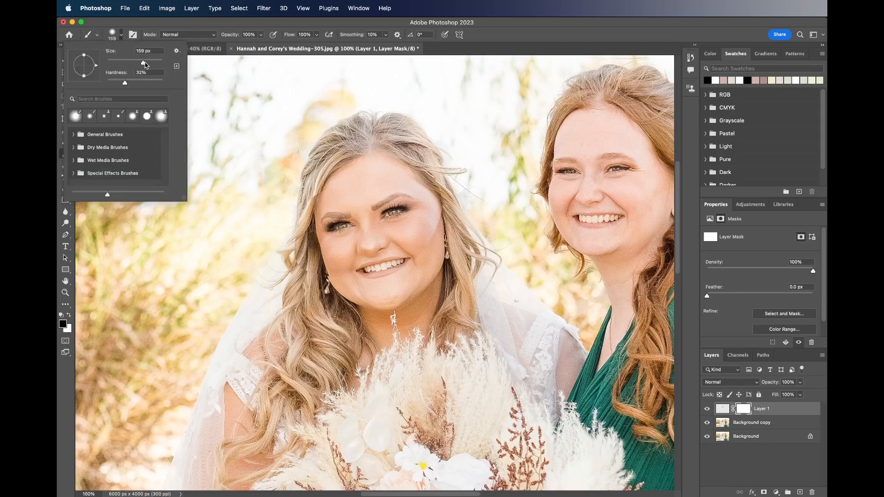
{"action": "left_click_drag", "start_coordinate": [142, 65], "coordinate": [142, 65]}
{"action": "left_click", "coordinate": [123, 84]}
{"action": "left_click", "coordinate": [348, 175]}
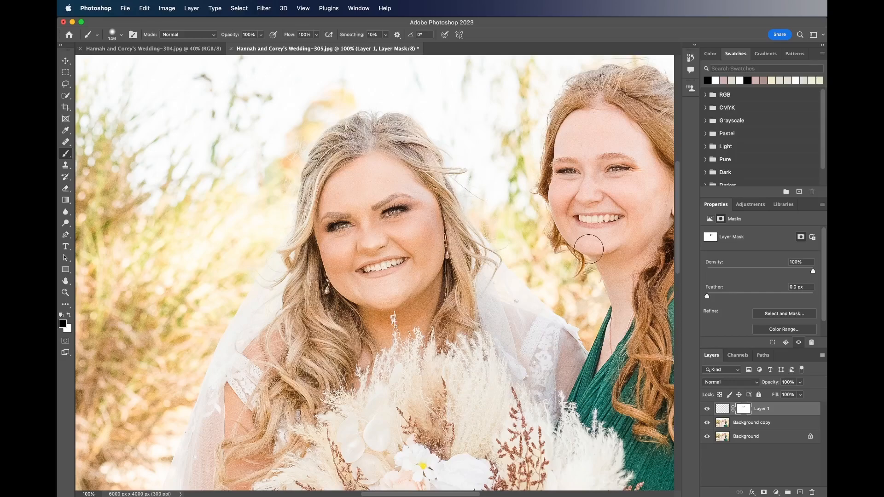
Toggle the pasted face layer's visibility repeatedly to compare the bride's face before and after the swap
{"action": "left_click", "coordinate": [708, 410]}
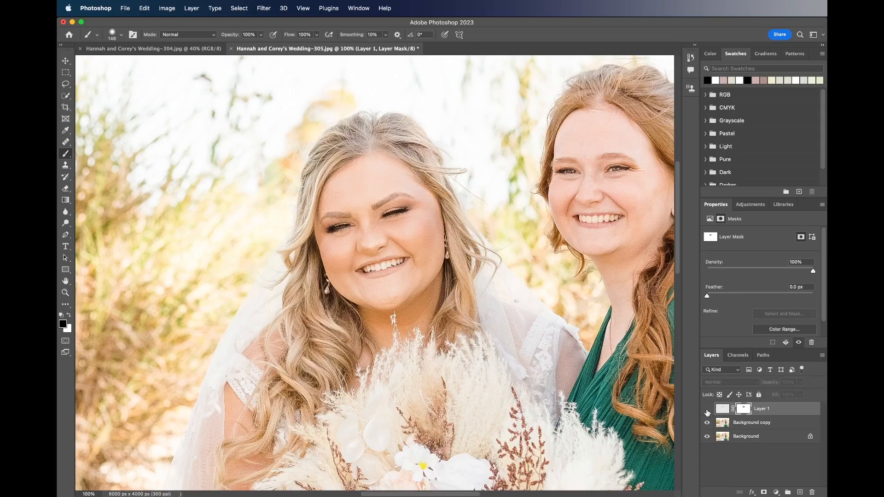
{"action": "left_click", "coordinate": [707, 409]}
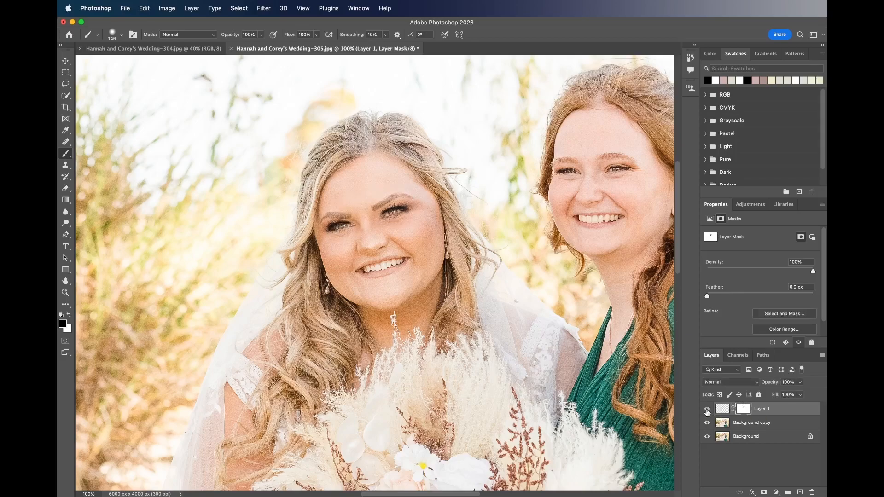
{"action": "left_click", "coordinate": [707, 410]}
{"action": "left_click", "coordinate": [707, 410]}
{"action": "left_click", "coordinate": [707, 410]}
{"action": "left_click", "coordinate": [707, 410]}
{"action": "left_click", "coordinate": [706, 409]}
{"action": "left_click", "coordinate": [706, 409]}
{"action": "left_click", "coordinate": [706, 410]}
{"action": "left_click", "coordinate": [706, 410]}
{"action": "left_click", "coordinate": [706, 410]}
{"action": "left_click", "coordinate": [707, 410]}
Merge the visible layers and save the photo as a JPEG at quality 12, adding "edit" after 305 in the file name
{"action": "key", "text": "shift+super+e"}
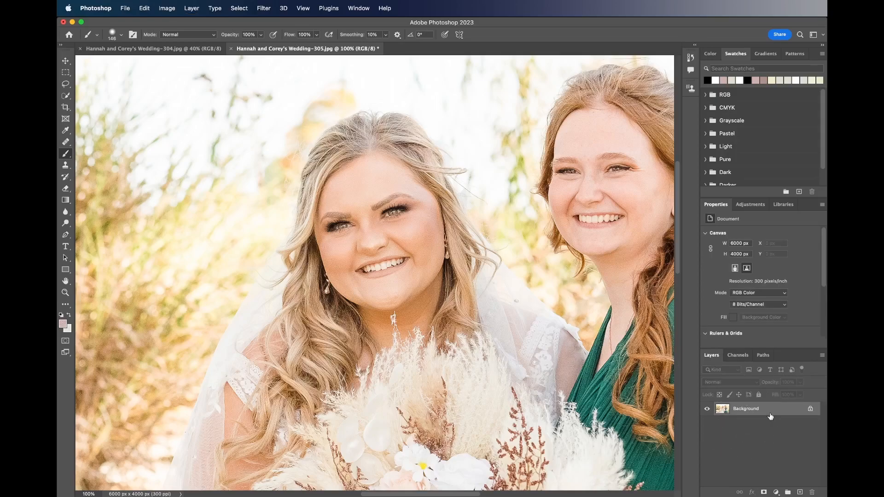
{"action": "key", "text": "super+0"}
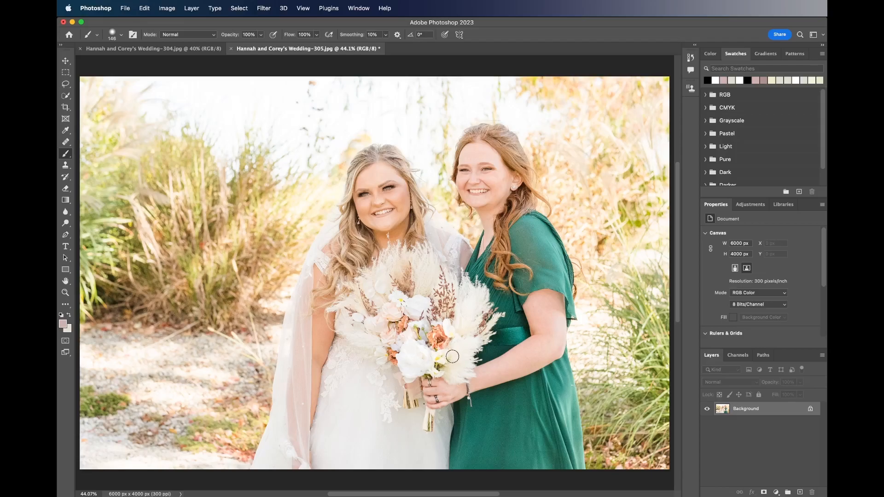
{"action": "left_click", "coordinate": [125, 9]}
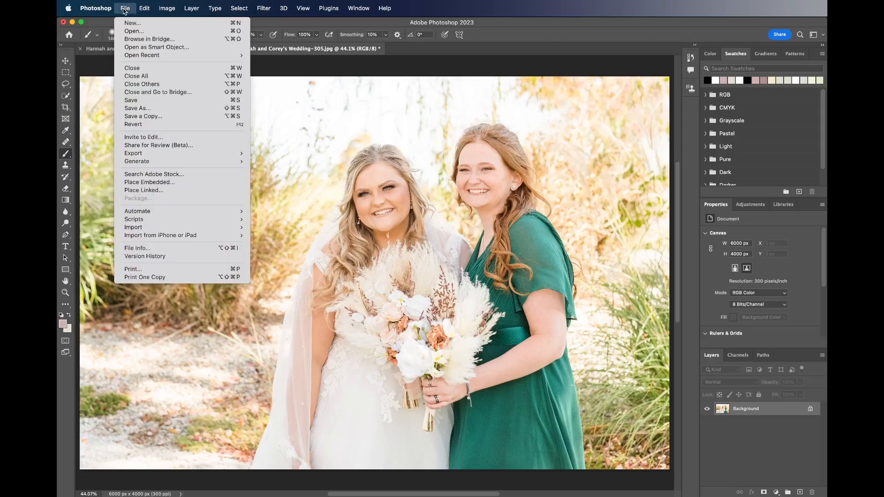
{"action": "left_click", "coordinate": [147, 99]}
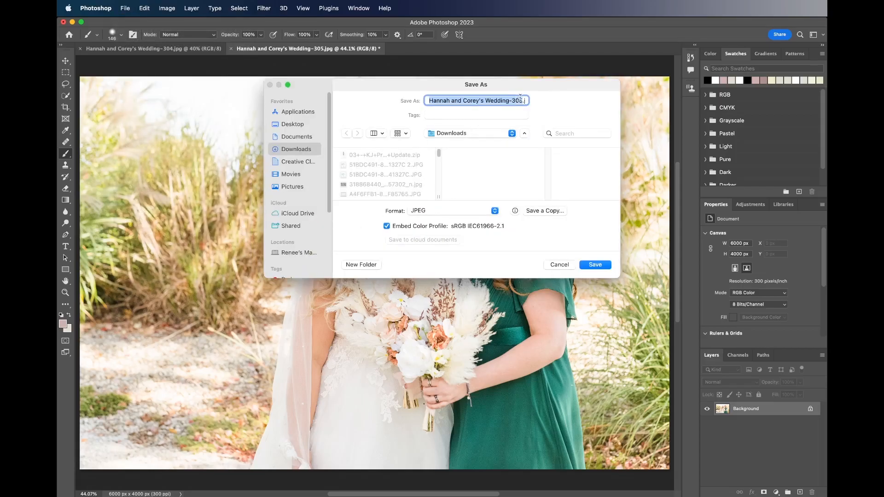
{"action": "left_click", "coordinate": [522, 100]}
{"action": "type", "text": "edit"}
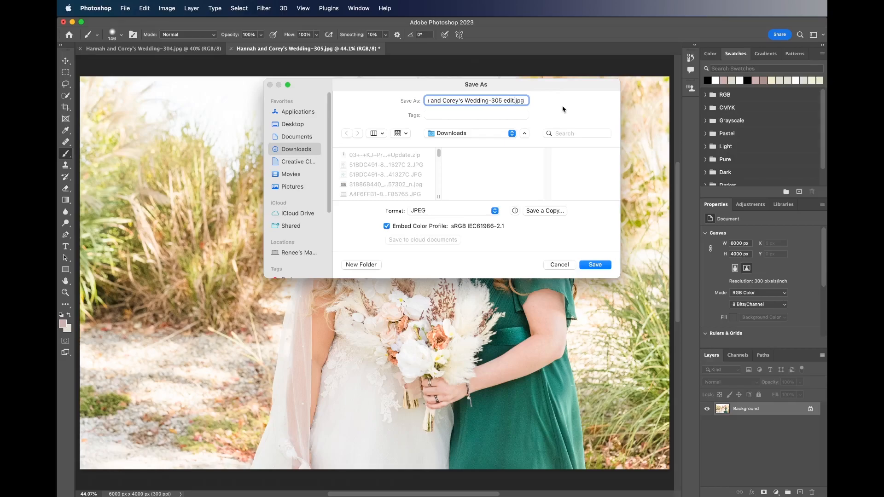
{"action": "left_click", "coordinate": [594, 265]}
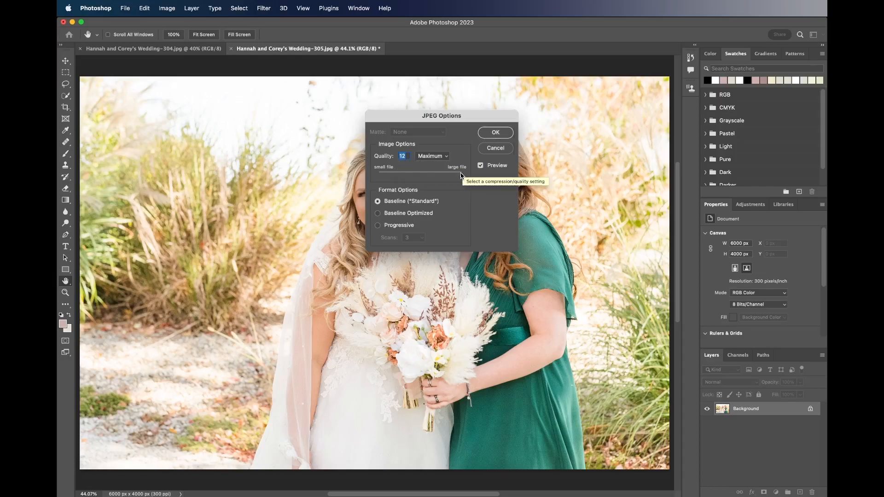
{"action": "left_click", "coordinate": [496, 133]}
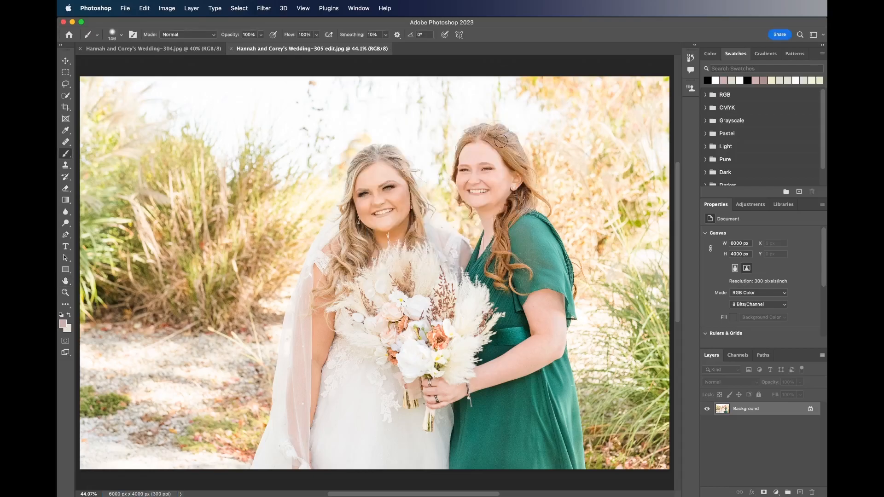